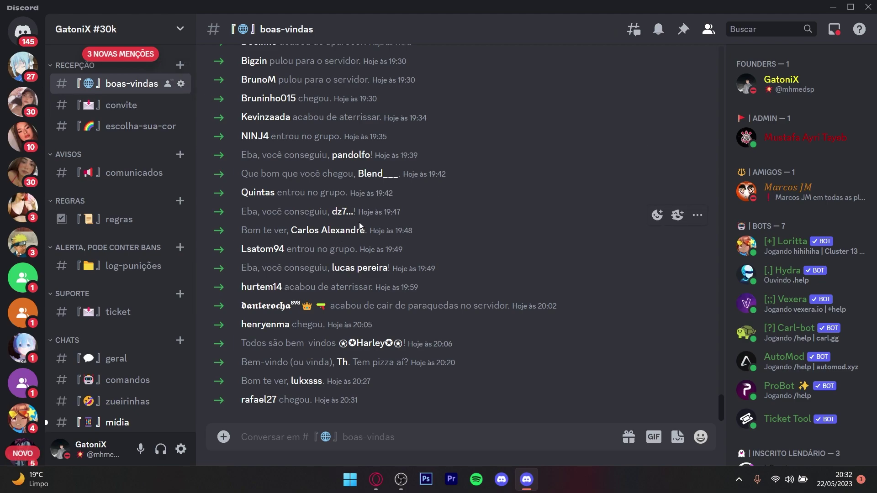
Look through the GatoniX server's boas-vindas channel and its FiveM channels, from reshade through miras.
scroll(360, 226, "up", 10)
scroll(358, 228, "down", 10)
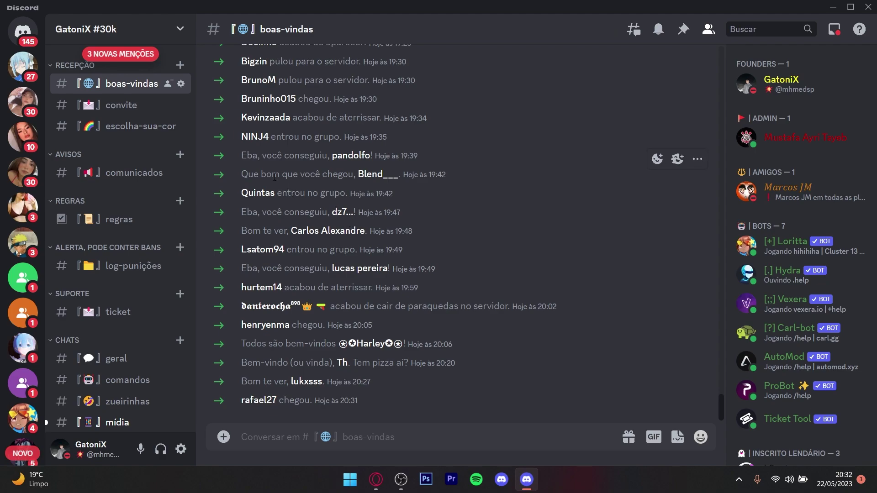
scroll(147, 145, "down", 8)
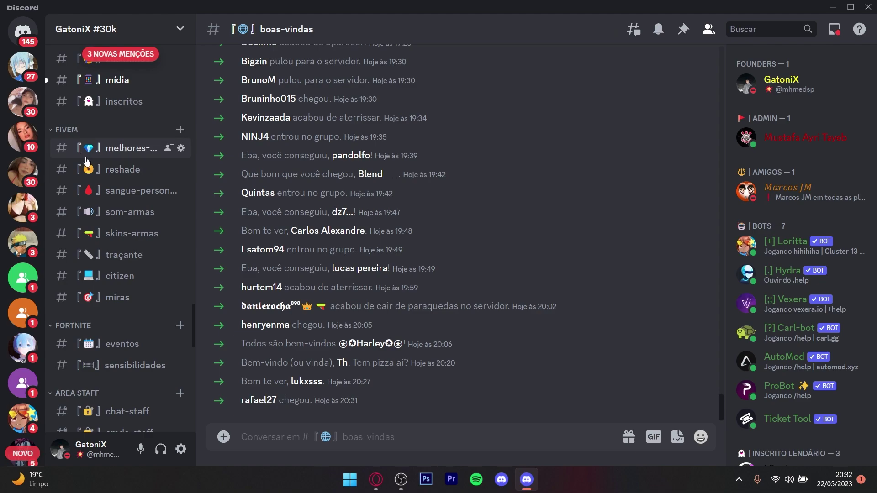
left_click(103, 148)
left_click(105, 170)
left_click(112, 191)
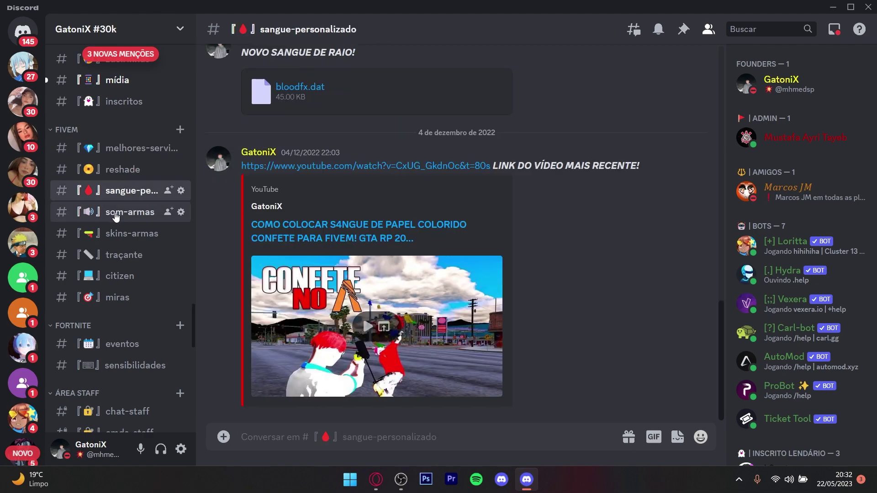
left_click(113, 212)
left_click(115, 233)
left_click(118, 256)
left_click(115, 280)
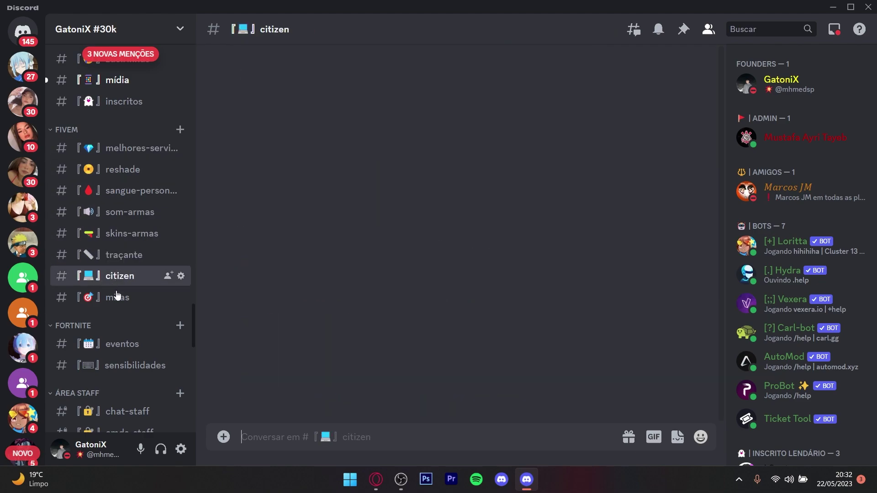
left_click(117, 298)
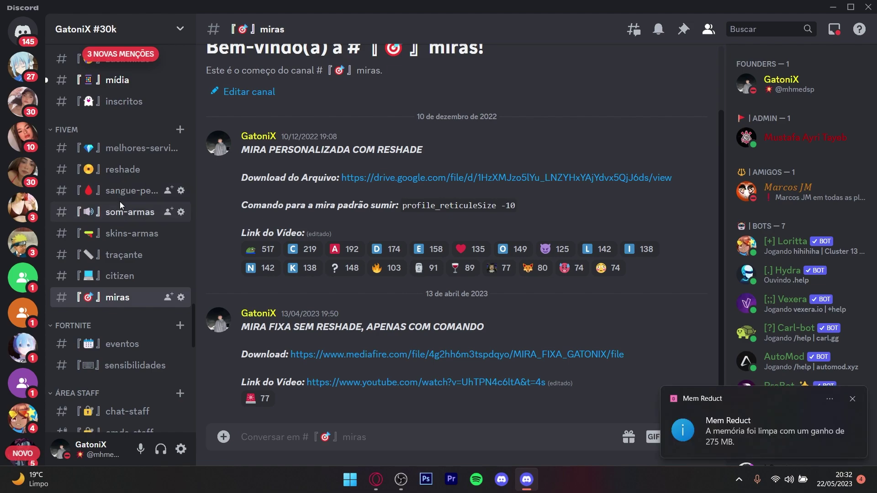
Open the reshade channel and follow the reshade.me download link in the post "RESHADE PARA FIVEM ATUALIZADO, CONSERTANDO ERROS".
left_click(120, 207)
left_click(116, 171)
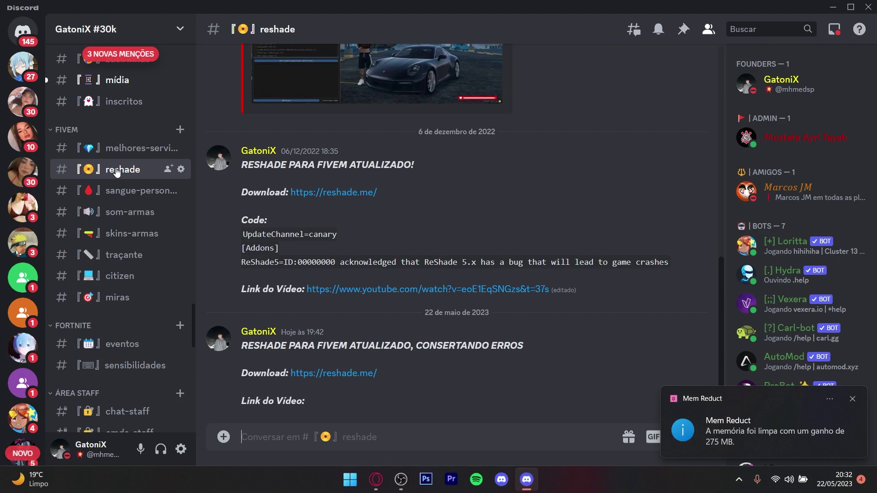
left_click_drag(242, 347, 456, 352)
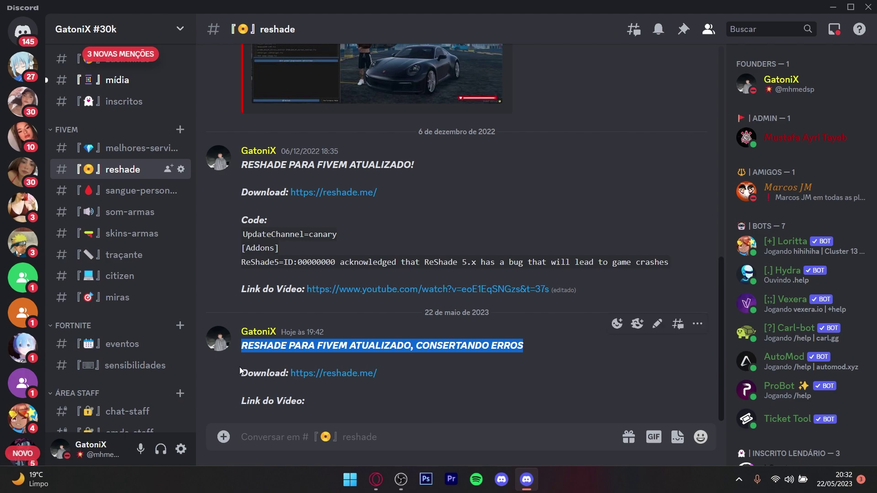
left_click(404, 408)
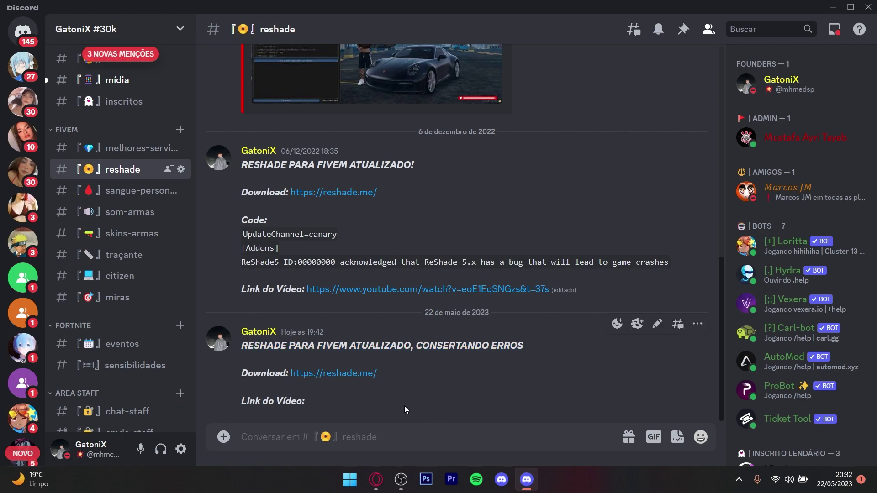
left_click(359, 373)
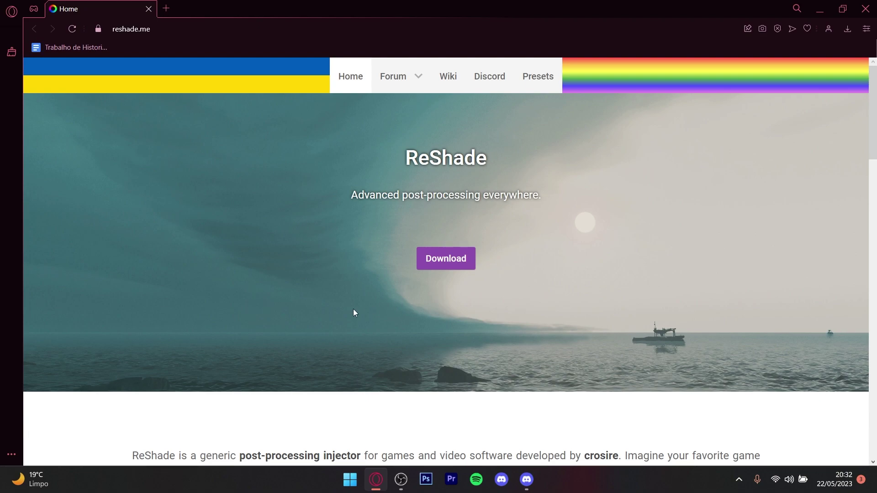
Download the standard ReShade 5.8.0 installer, without full add-on support, from the ReShade site's download section.
left_click(442, 266)
scroll(402, 322, "down", 3)
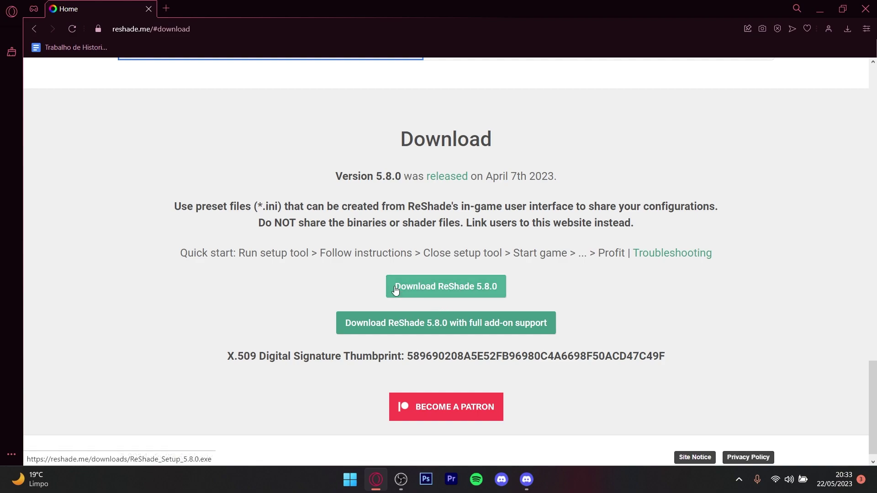
left_click(438, 277)
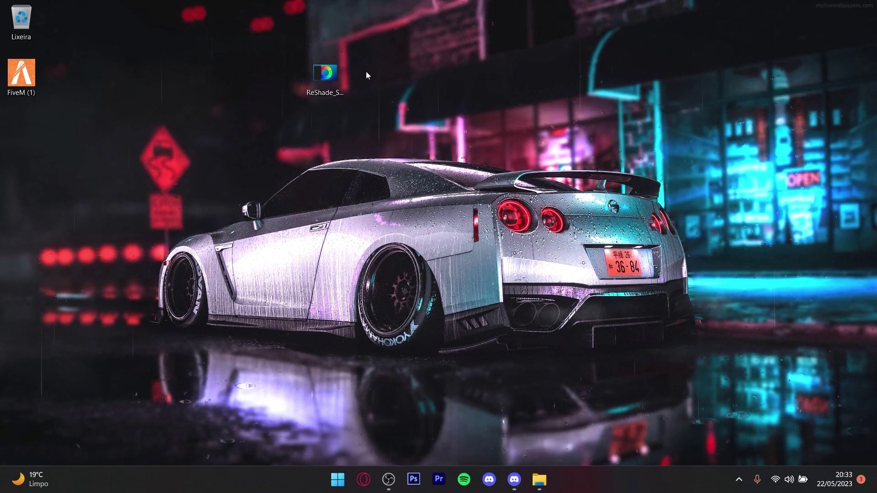
Run the ReShade setup for Grand Theft Auto V (GTA5.exe), uninstall its existing ReShade installation and finish the setup.
double_click(335, 80)
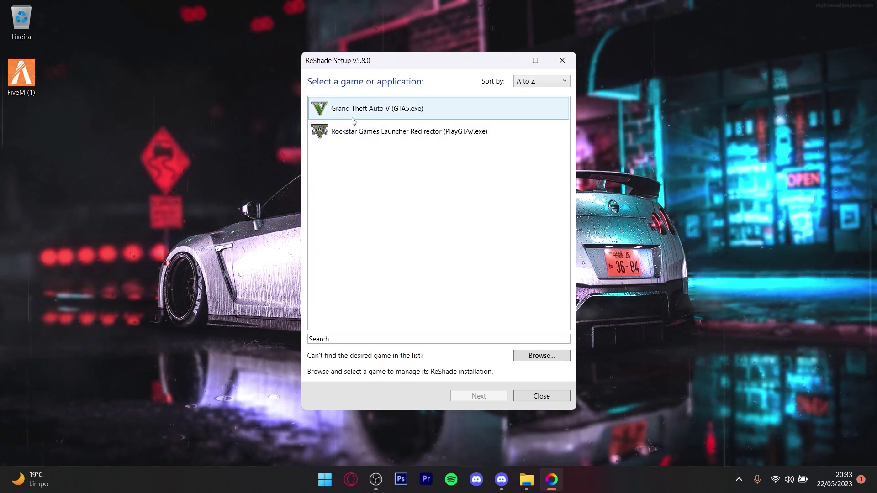
left_click(361, 118)
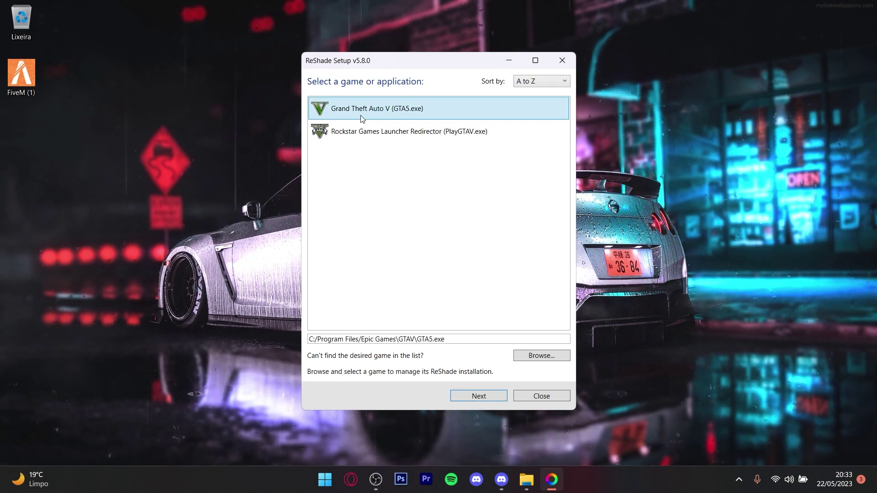
left_click(483, 397)
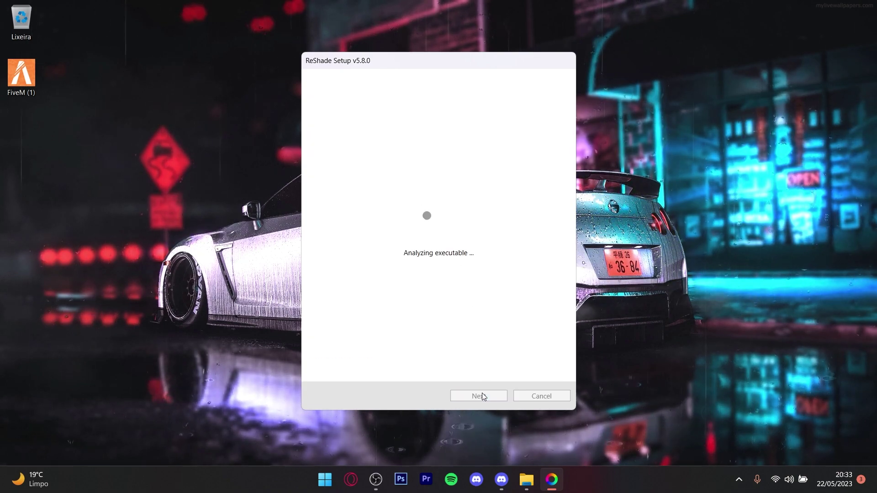
left_click(475, 396)
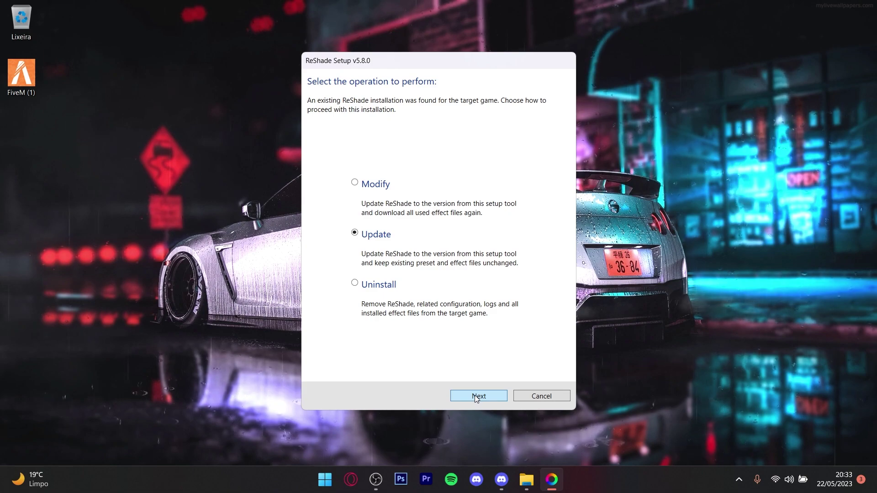
left_click(354, 283)
left_click(476, 396)
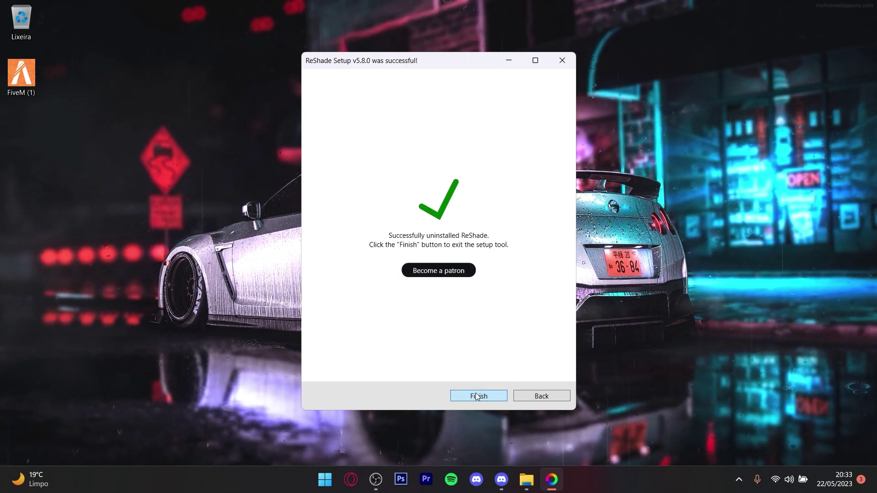
left_click(475, 397)
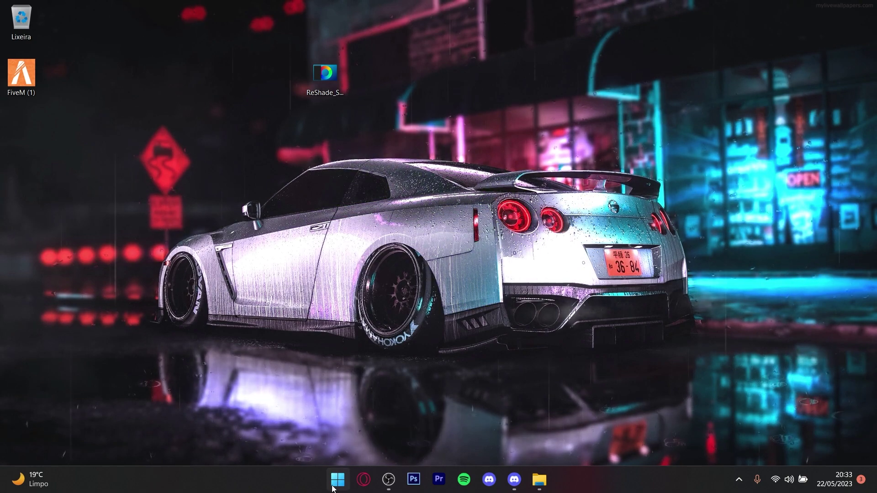
Launch FiveM, skip the account login, and check the update channel in the Jogo settings.
double_click(21, 73)
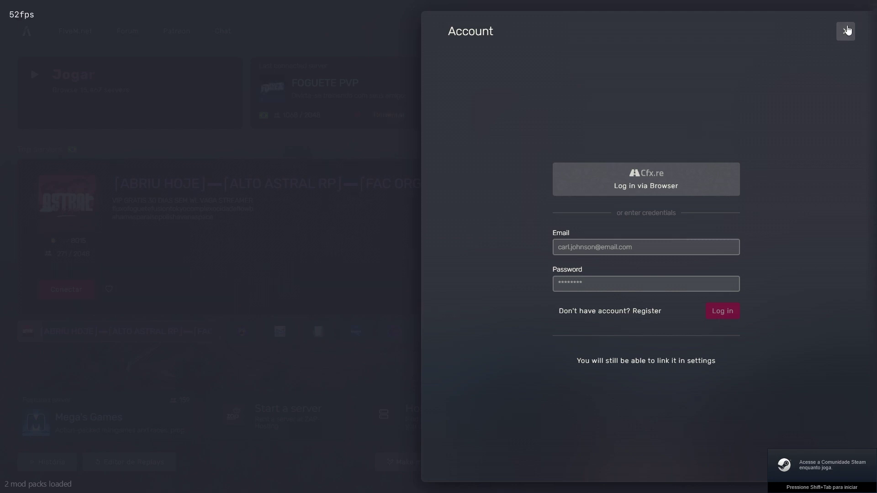
left_click(846, 30)
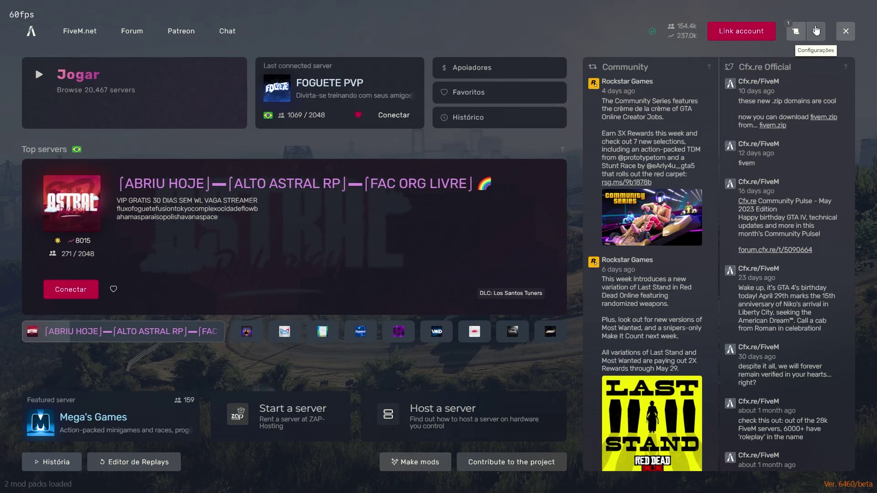
left_click(814, 30)
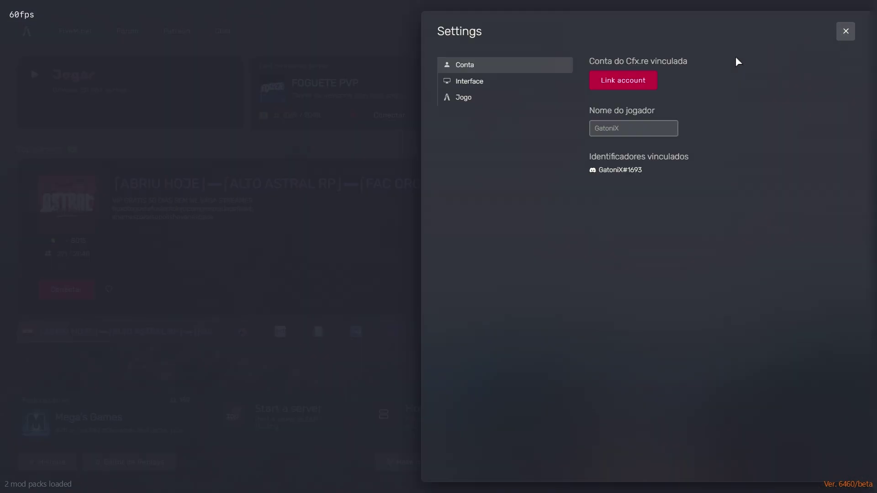
left_click(463, 98)
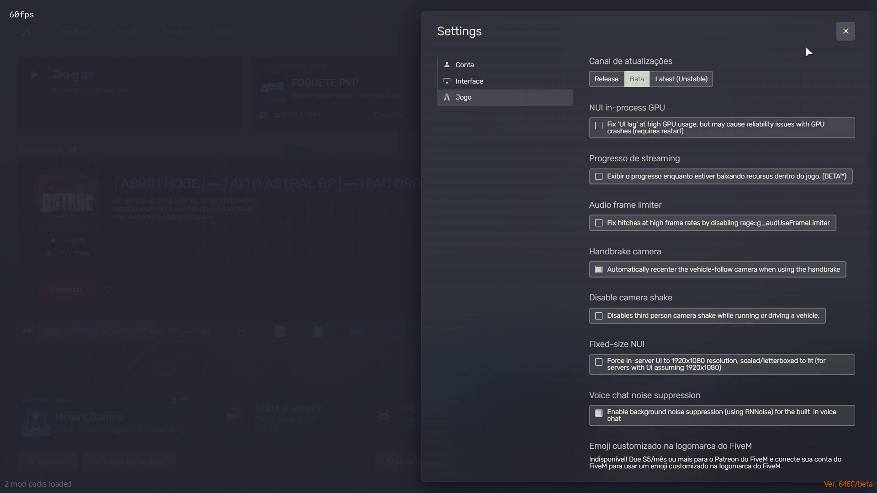
left_click(840, 33)
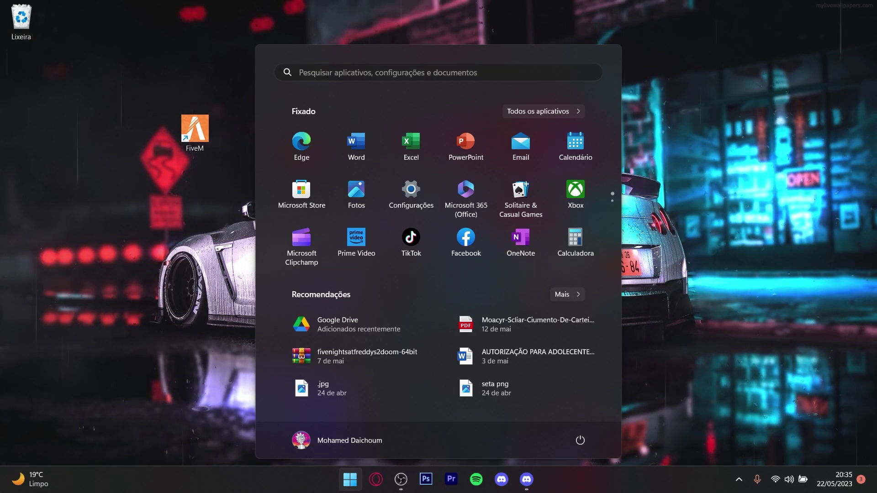
Search Windows for "explo", open Explorador de Arquivos and maximize its window.
left_click(326, 74)
type("de")
key("BackSpace")
key("BackSpace")
type("explo")
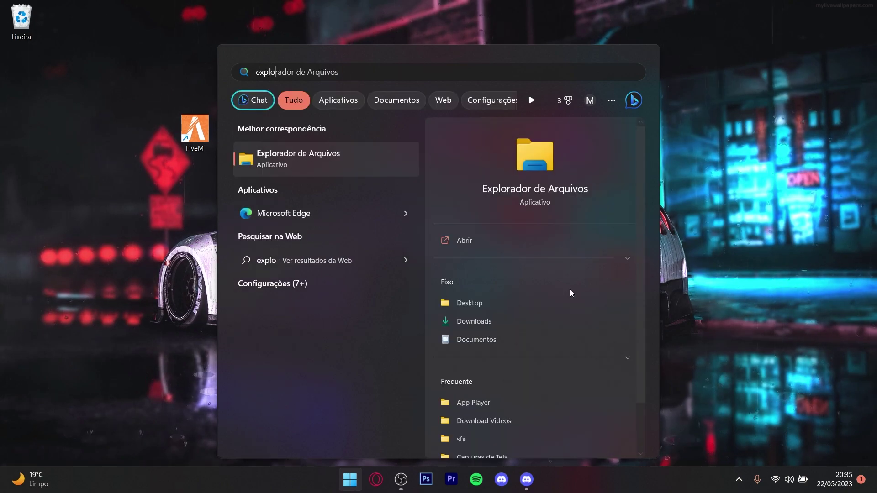
left_click(509, 241)
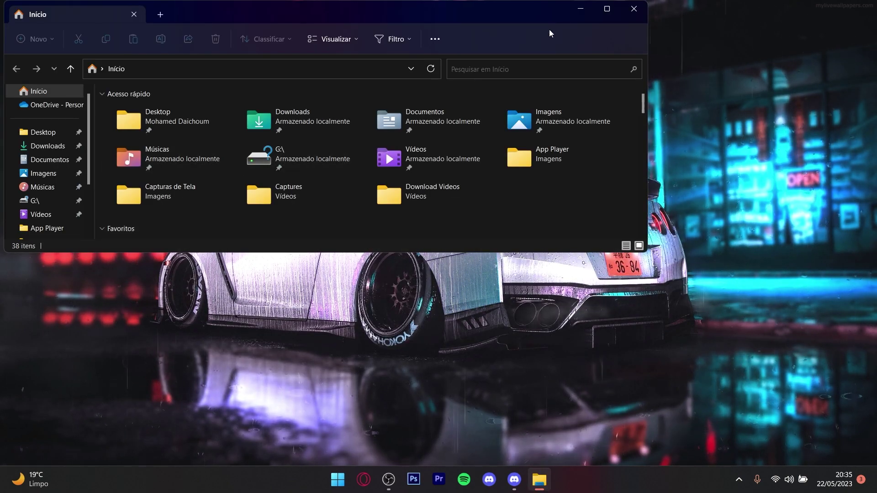
left_click(598, 8)
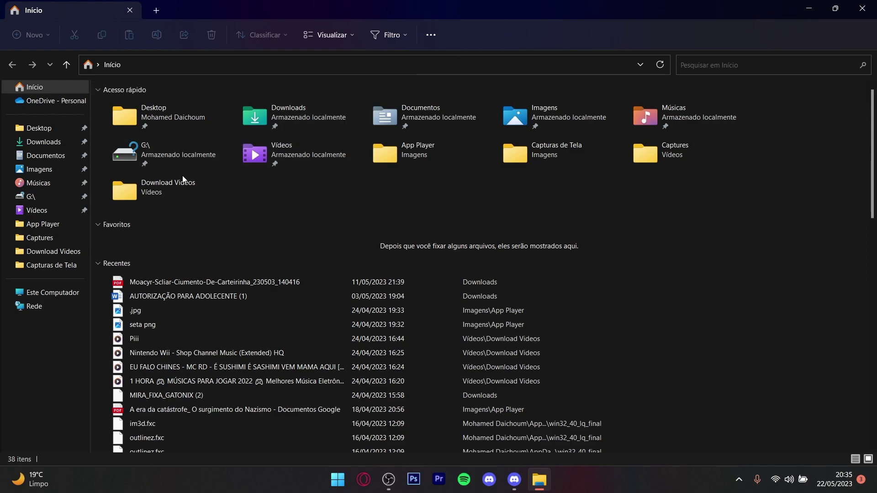
Open the GTAV folder under Windows-SSD (C:), Arquivos de Programas, Epic Games.
left_click(55, 296)
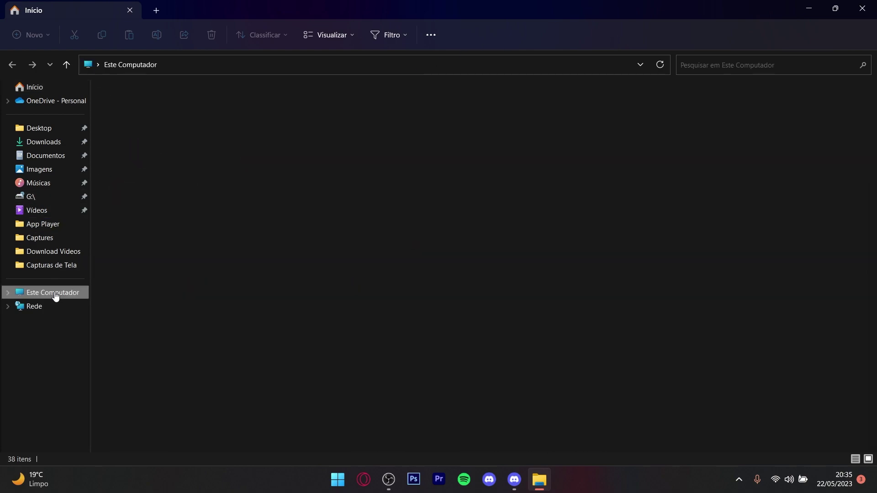
left_click(163, 117)
double_click(162, 119)
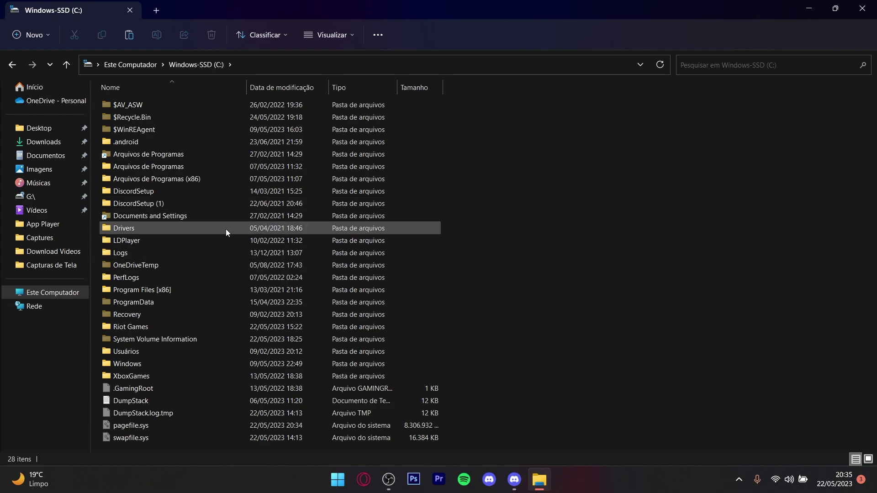
mouse_move(226, 229)
double_click(213, 168)
mouse_move(185, 213)
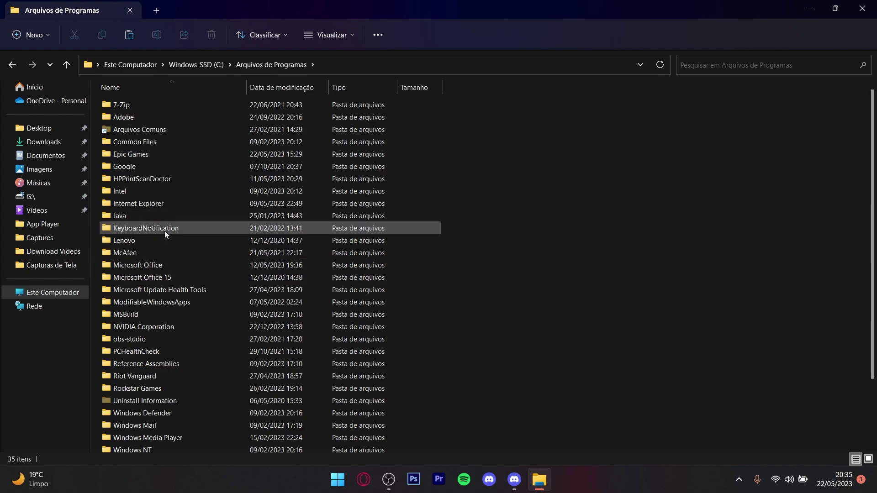
double_click(149, 155)
double_click(144, 105)
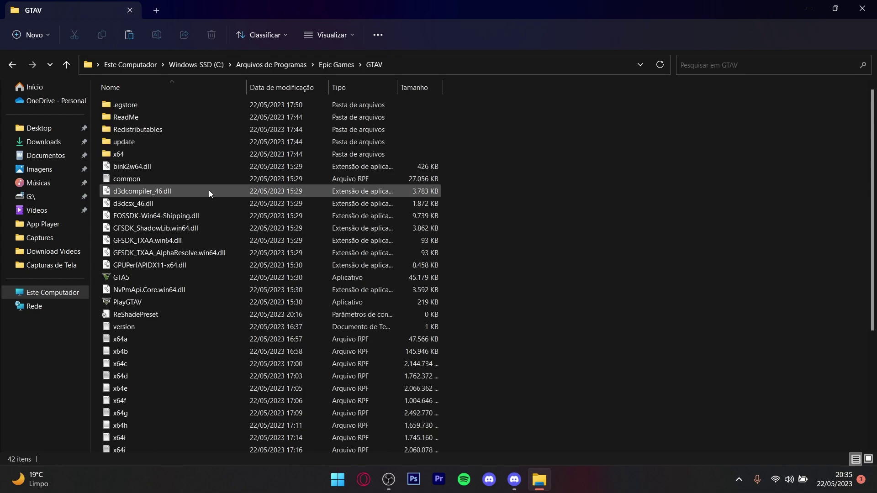
Copy the GTA5 application file from the GTAV folder.
left_click(131, 278)
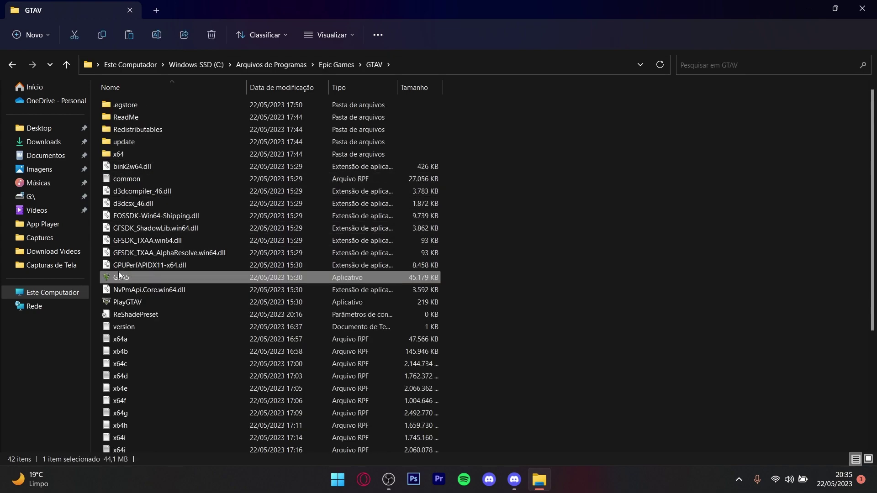
right_click(139, 276)
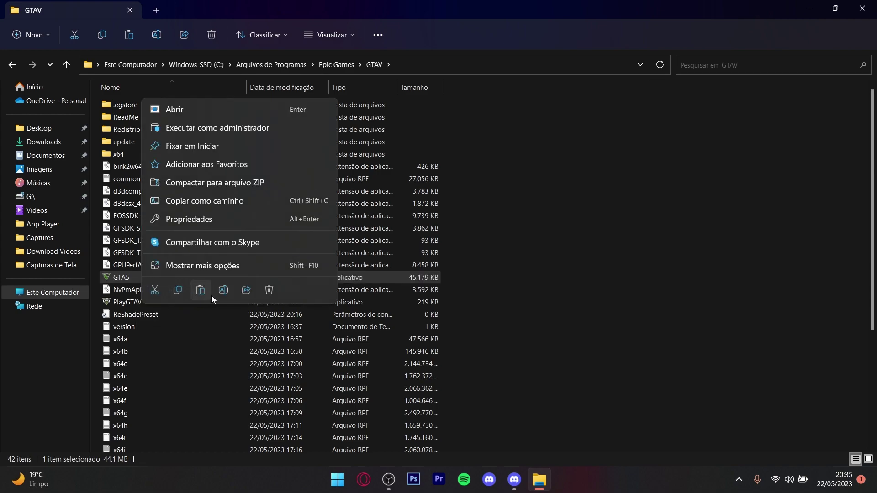
left_click(171, 292)
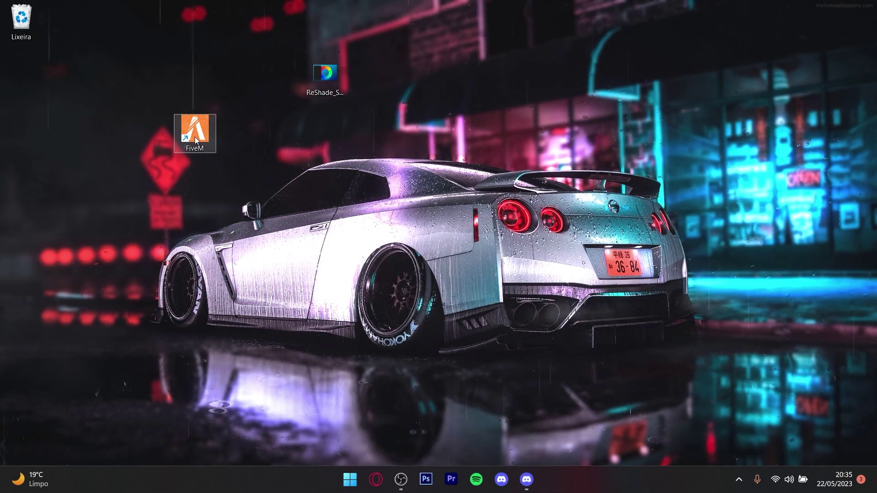
Open the file location of the FiveM desktop shortcut and go into the FiveM Application Data folder.
right_click(194, 136)
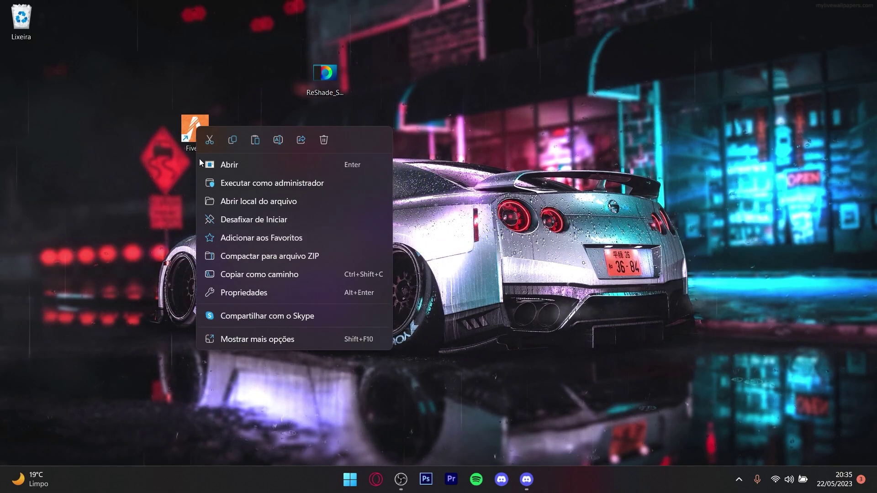
left_click(237, 338)
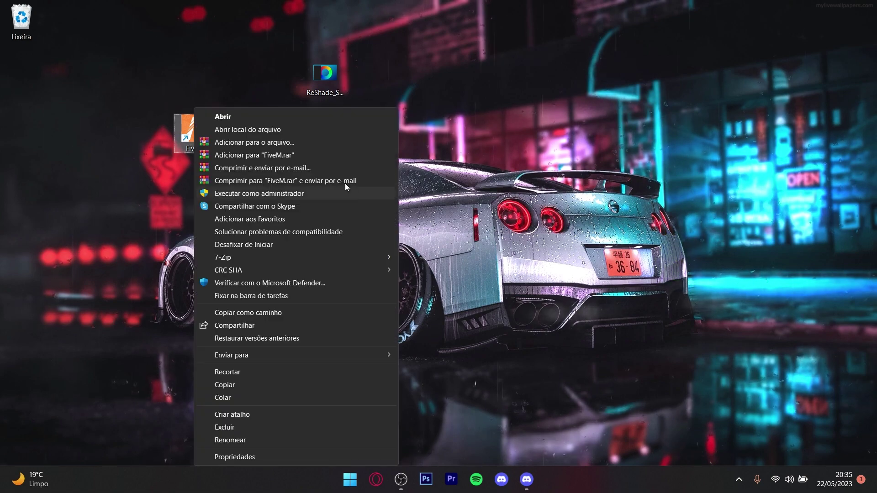
left_click(261, 130)
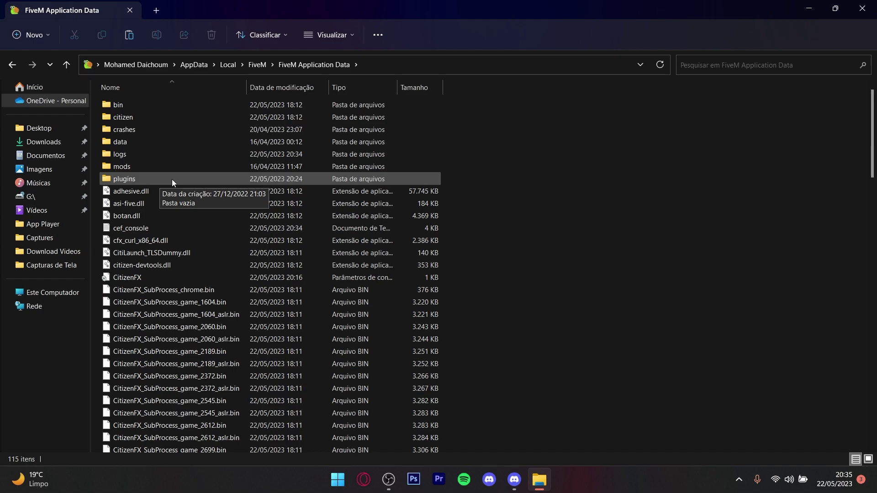
Paste the copied GTA5 application into the plugins folder of FiveM Application Data and close the folder window.
right_click(602, 249)
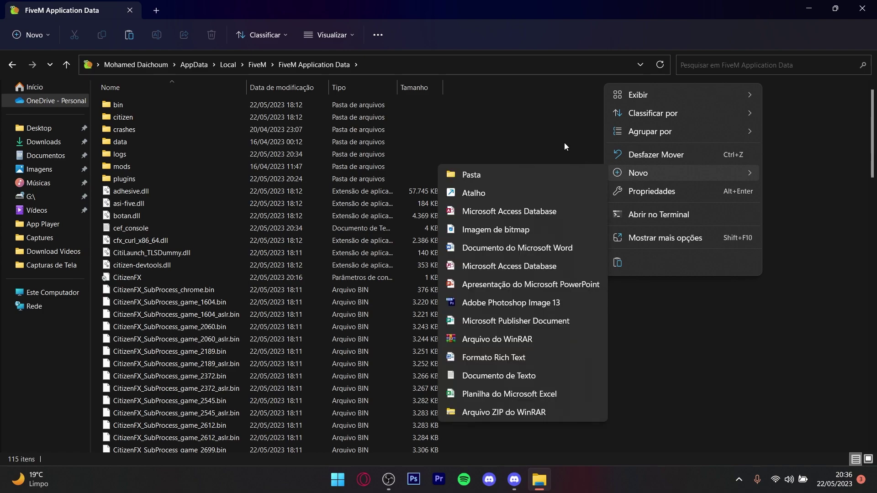
left_click(566, 158)
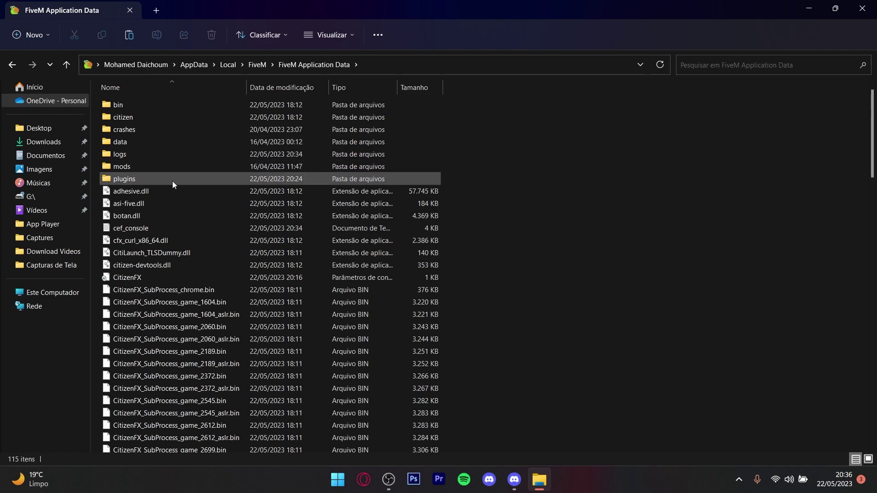
left_click(131, 178)
double_click(131, 178)
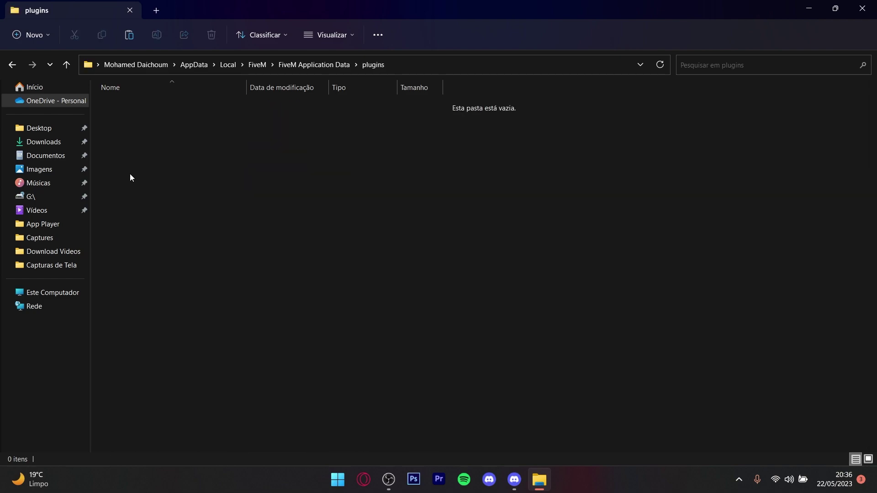
right_click(157, 160)
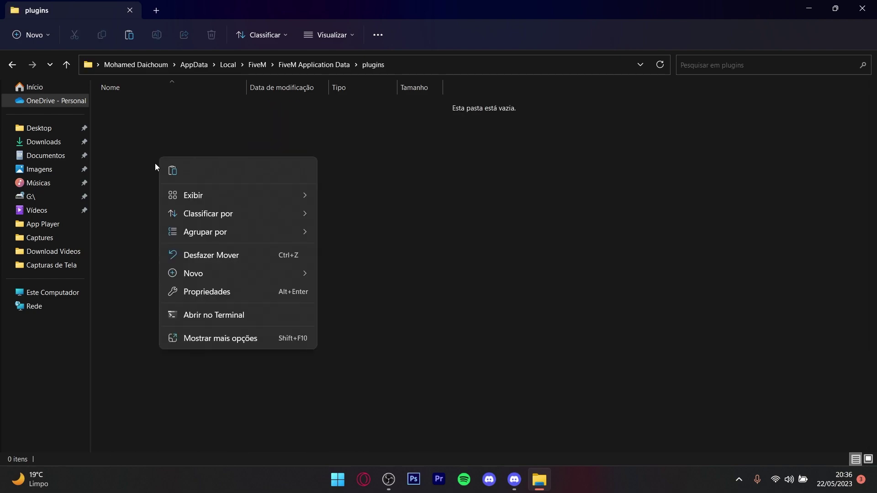
left_click(375, 270)
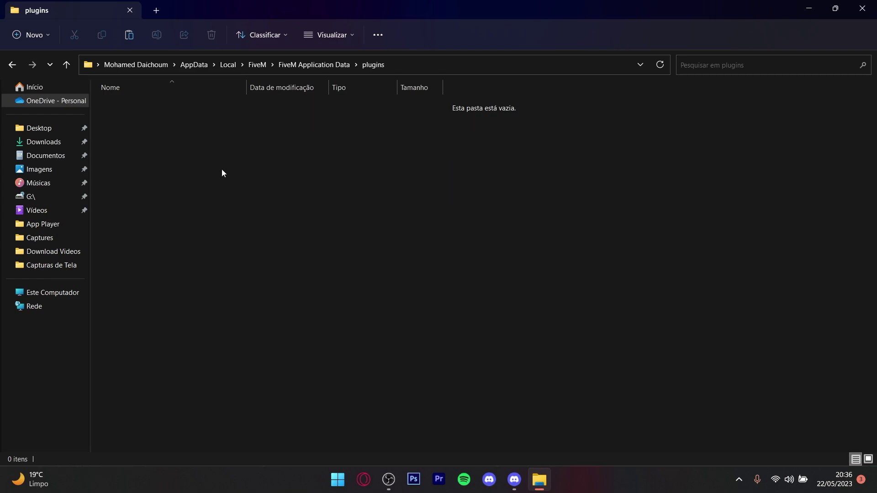
key("ctrl+v")
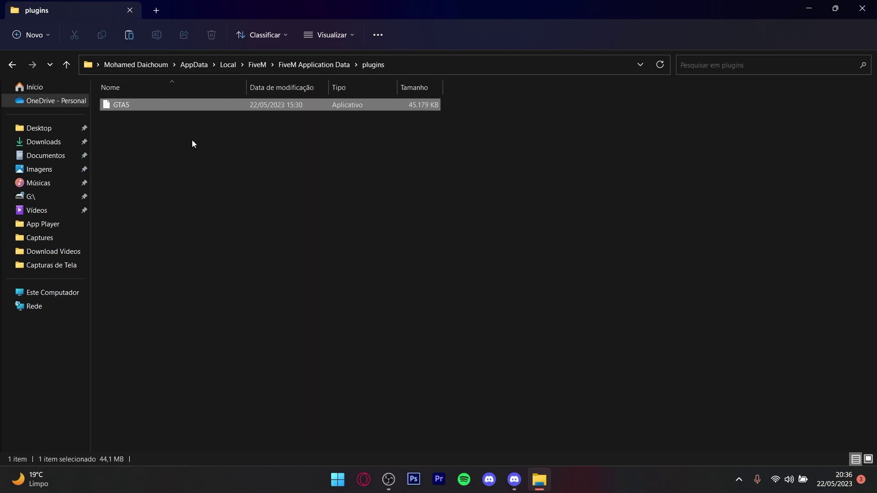
left_click(192, 144)
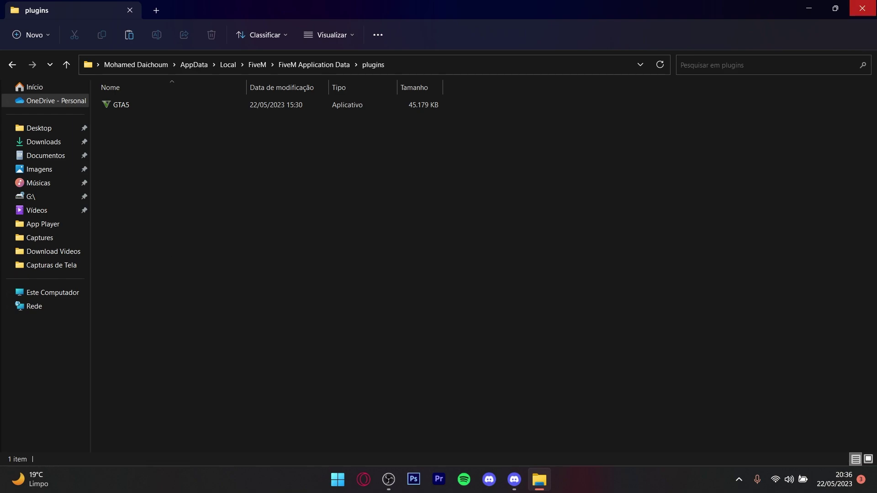
left_click(875, 3)
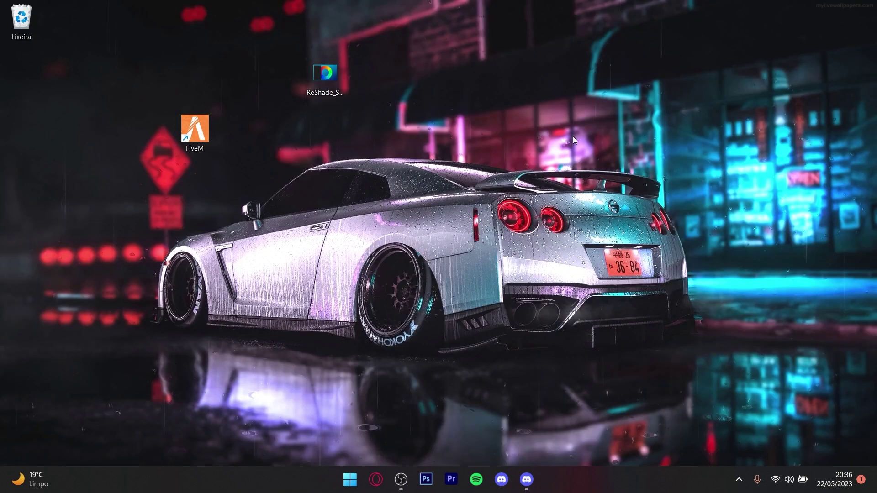
Launch ReShade Setup from the desktop and browse for the game by opening the FiveM shortcut's file location.
double_click(325, 69)
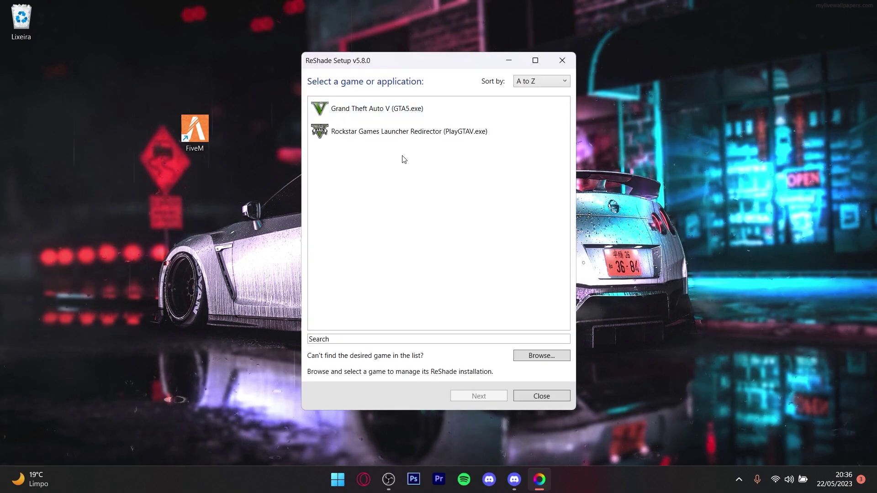
left_click(538, 356)
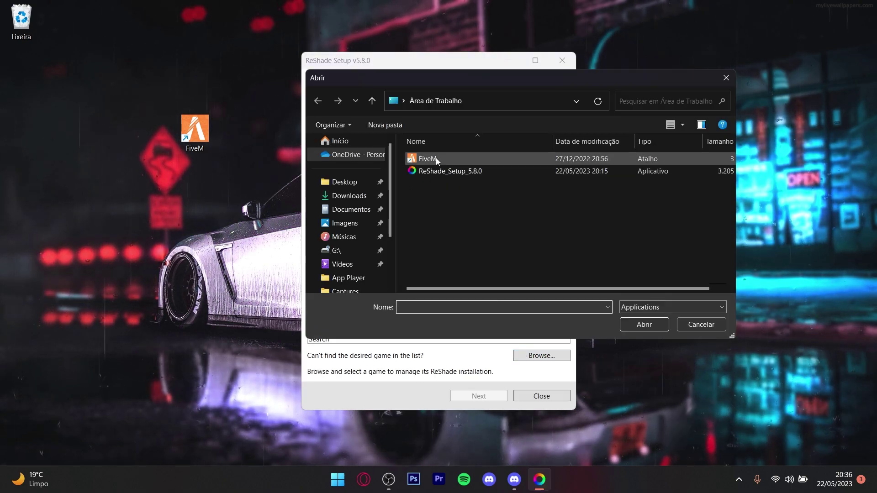
left_click(435, 158)
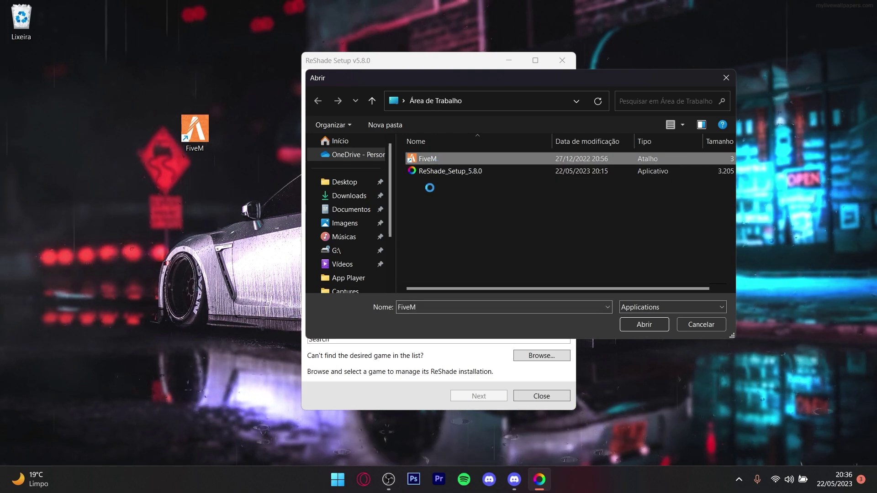
right_click(437, 159)
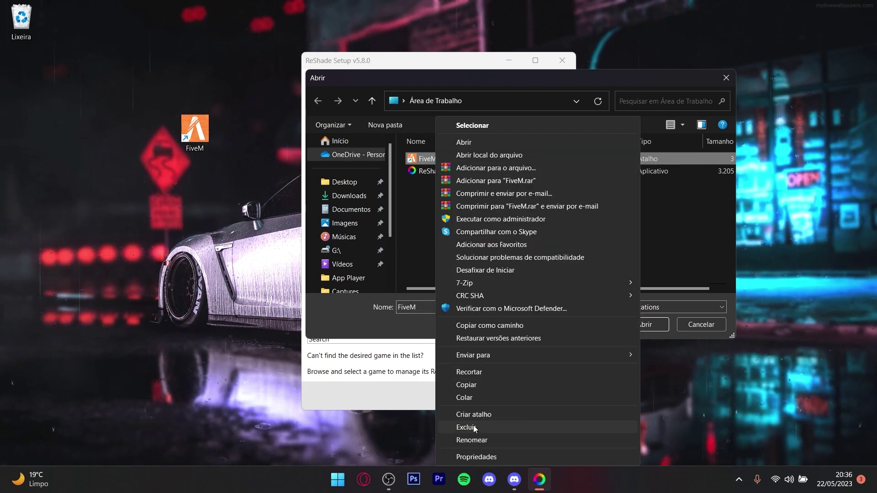
left_click(498, 155)
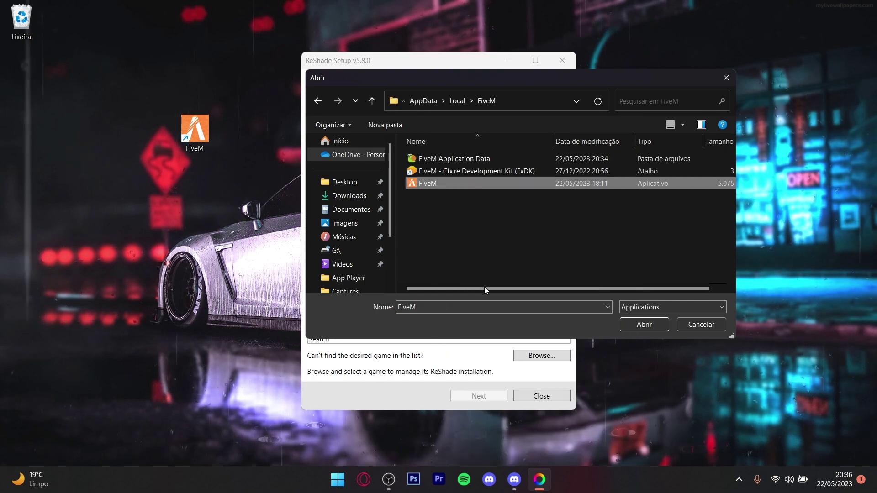
Choose the GTA5 application in FiveM Application Data's plugins folder as the ReShade target.
double_click(461, 158)
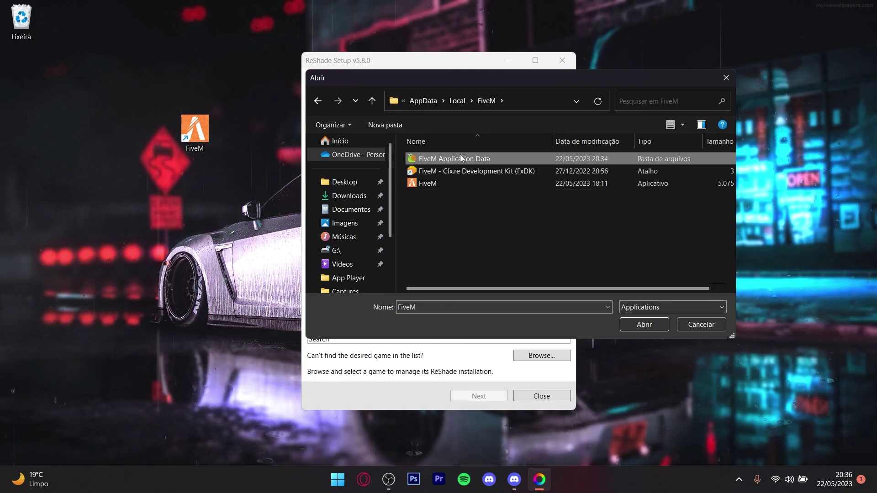
double_click(429, 233)
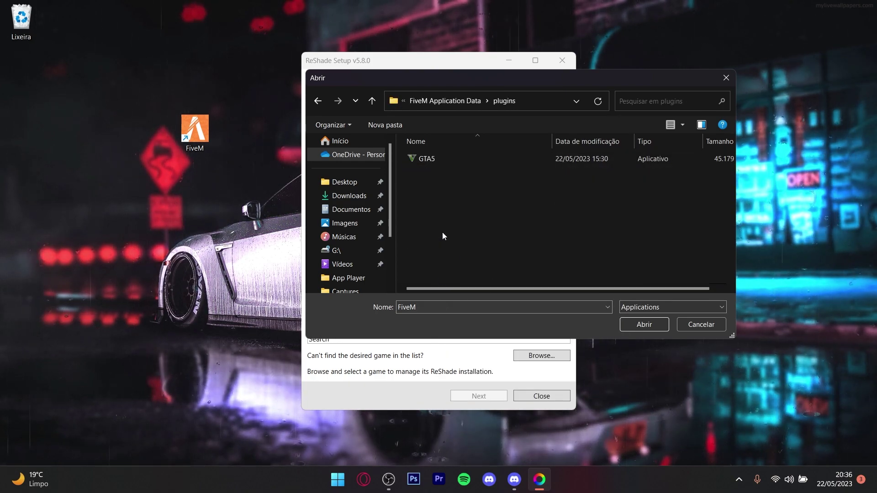
left_click(451, 159)
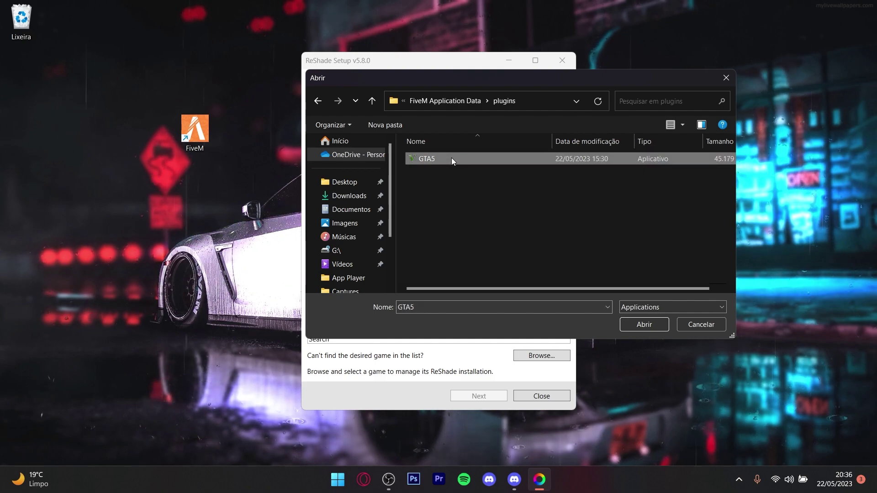
left_click(644, 324)
Install ReShade without a preset file, with the listed effect packages checked, and finish the setup.
left_click(479, 396)
left_click(478, 395)
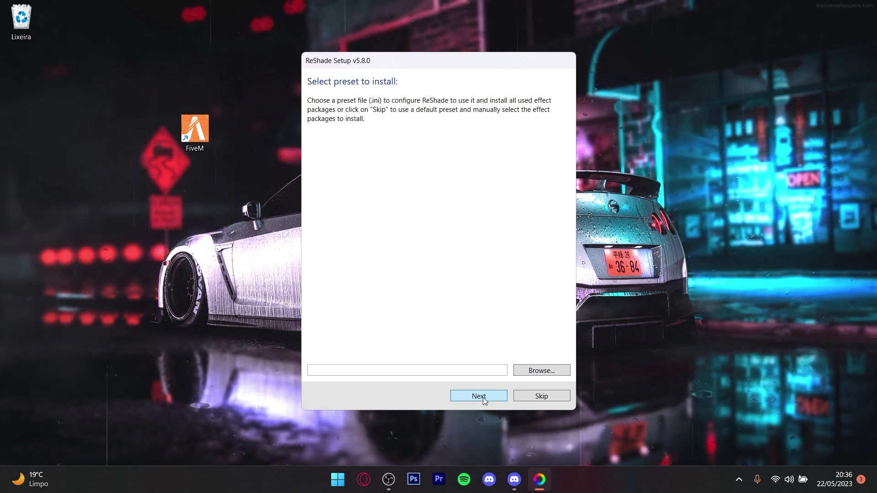
left_click(483, 397)
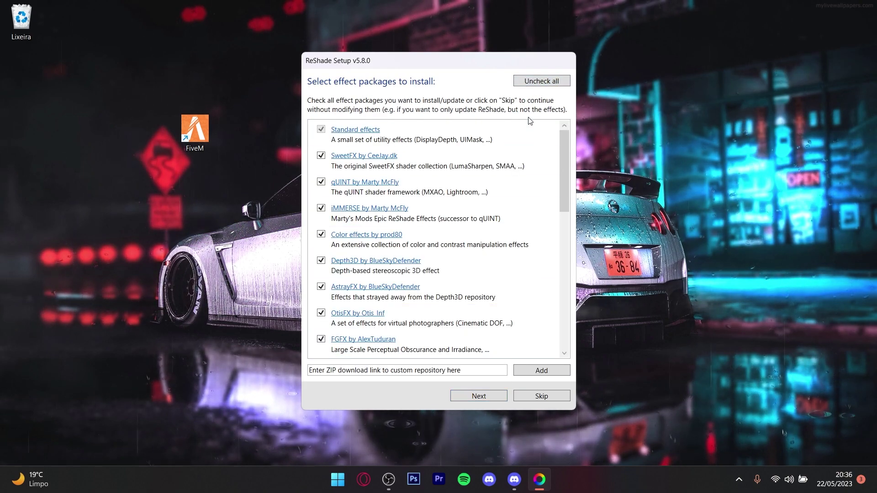
left_click(484, 393)
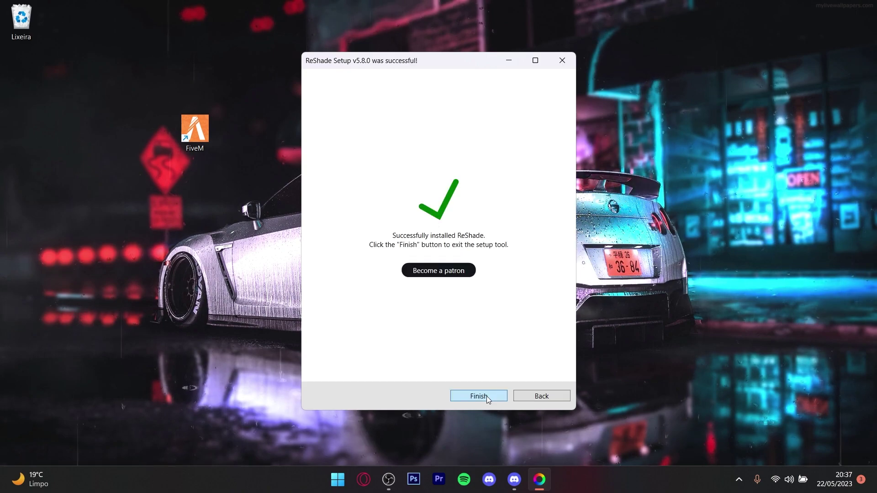
left_click(487, 396)
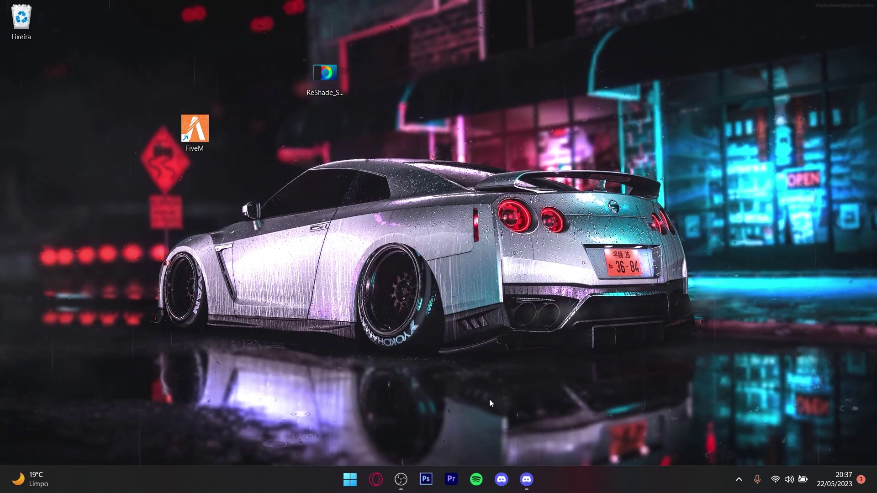
Launch FiveM from the desktop shortcut and close its account login panel.
double_click(196, 119)
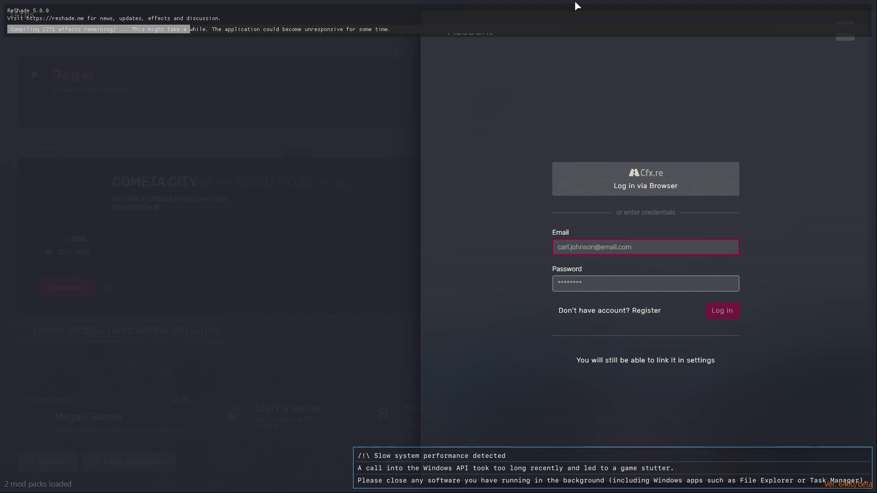
left_click(836, 41)
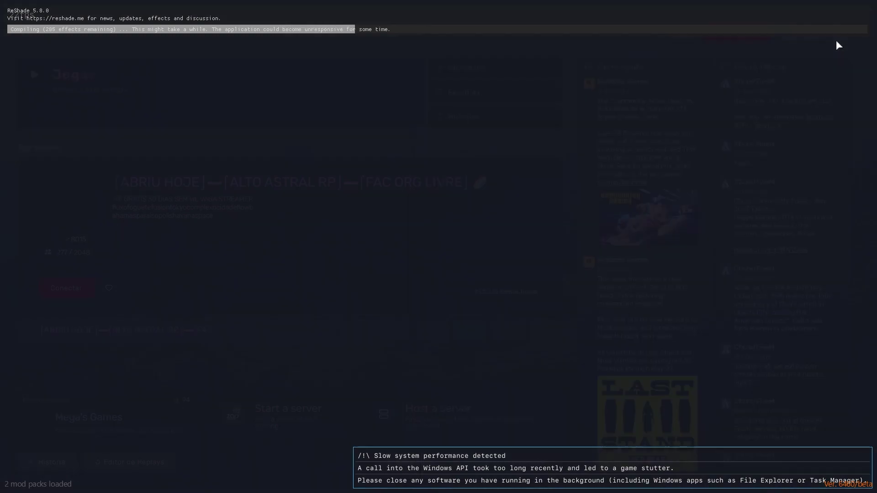